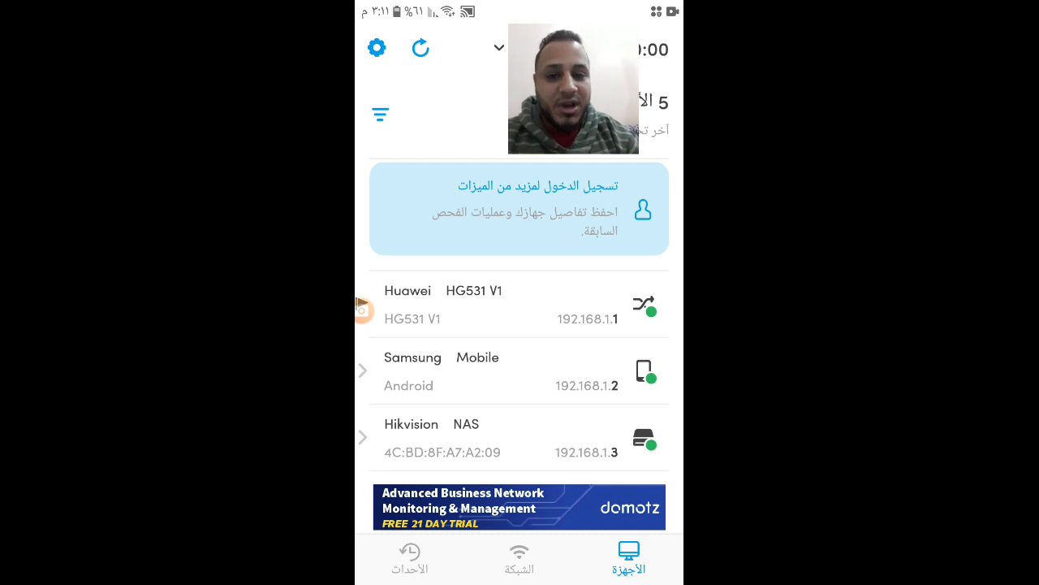
# Review the scanned network devices and examine the details page of the Samsung Galaxy J7(2016)
pyautogui.moveTo(520, 439); pyautogui.dragTo(520, 394)
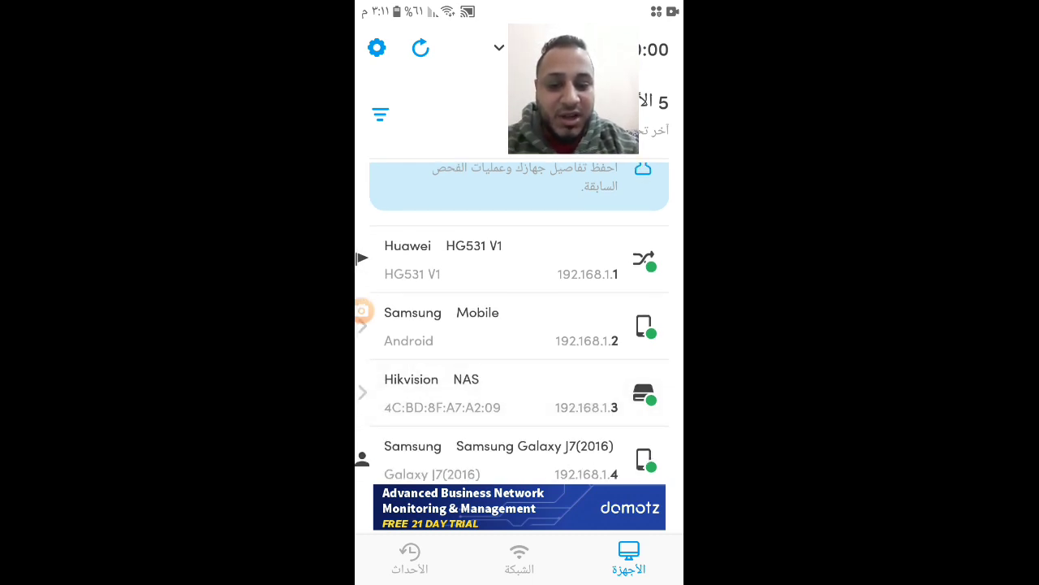
pyautogui.moveTo(519, 439); pyautogui.dragTo(520, 373)
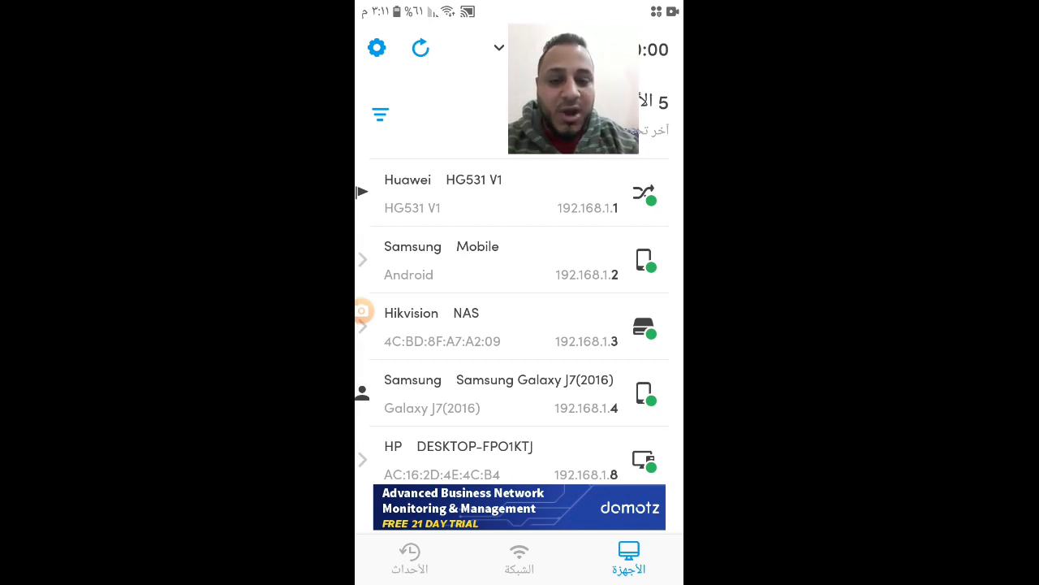
pyautogui.click(487, 394)
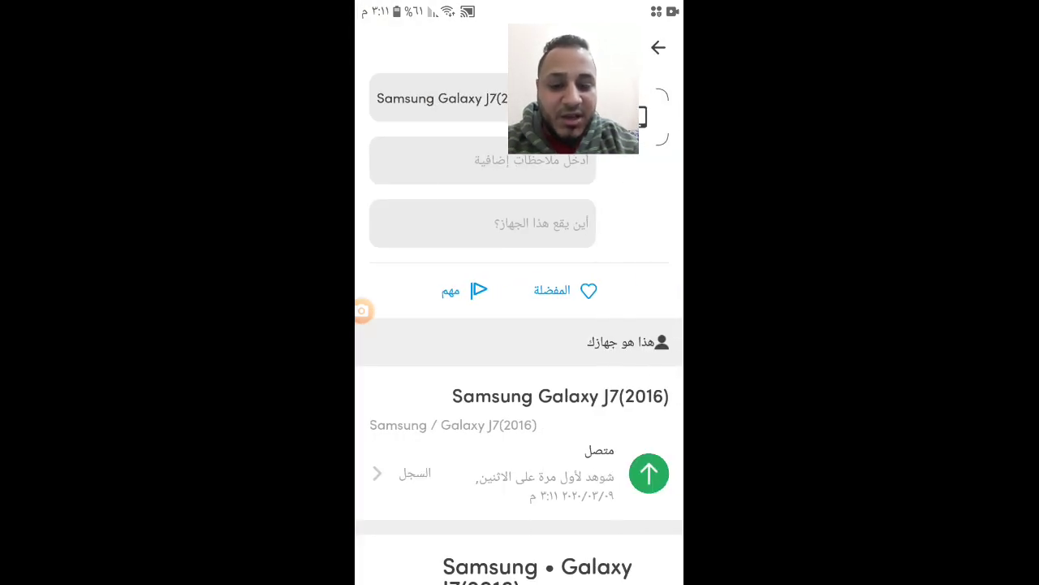
pyautogui.scroll(-1, 519, 329)
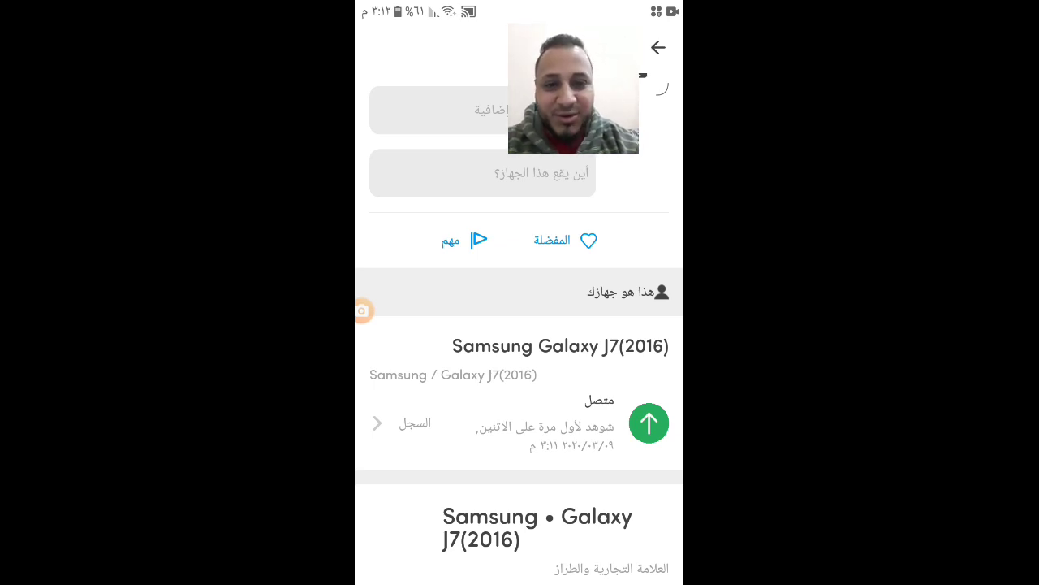
pyautogui.scroll(-10, 520, 325)
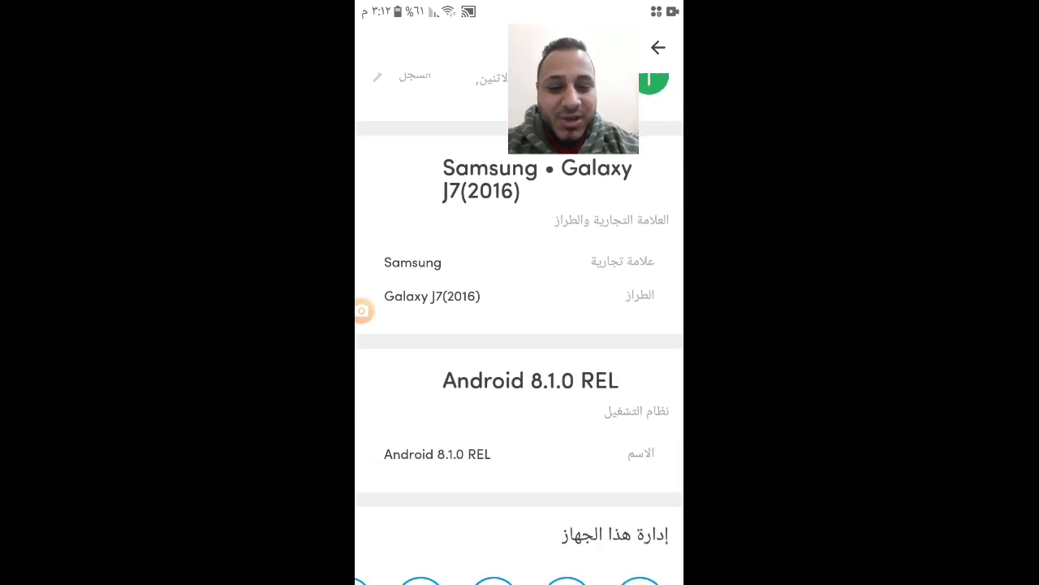
pyautogui.scroll(-1, 520, 325)
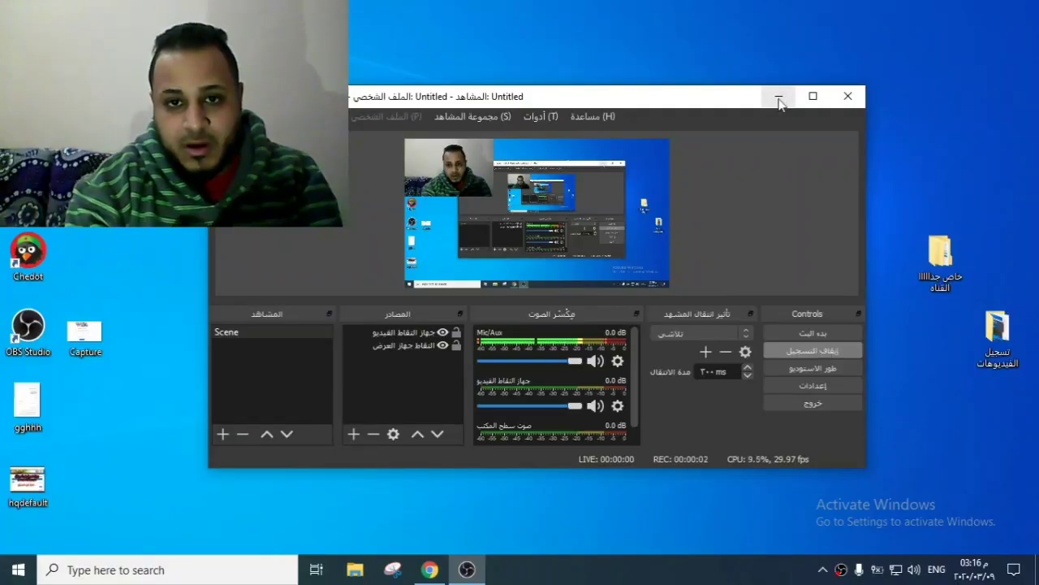
# Minimize OBS, switch to Chrome and open the router's login page at 192.168.1.1
pyautogui.click(778, 98)
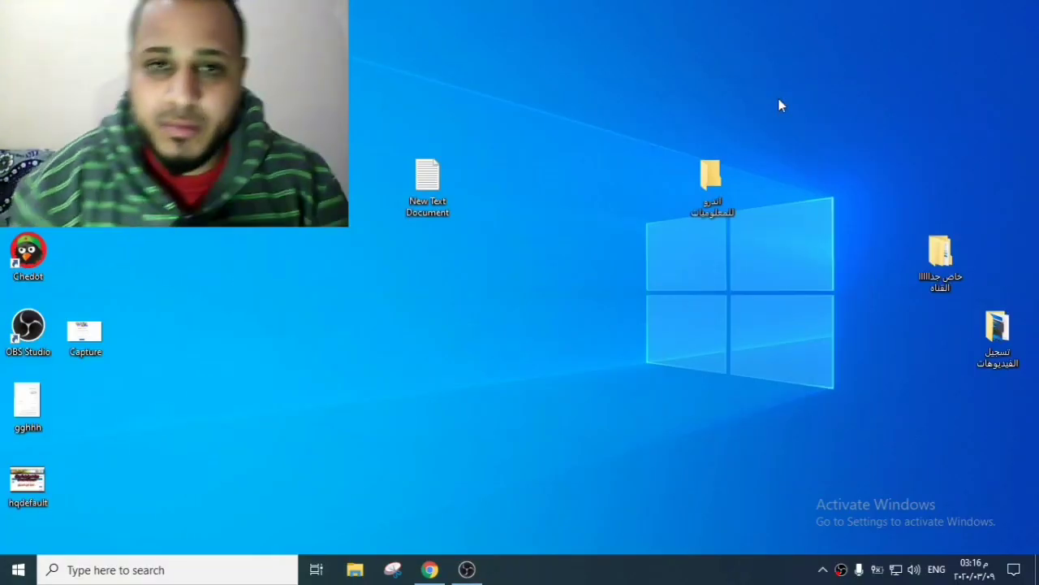
pyautogui.click(437, 570)
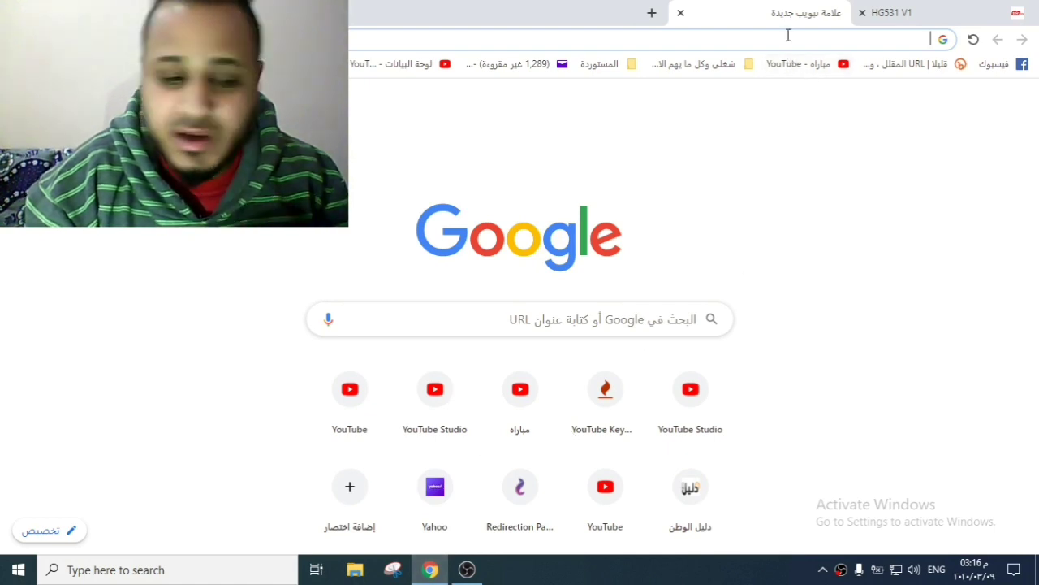
pyautogui.write('19')
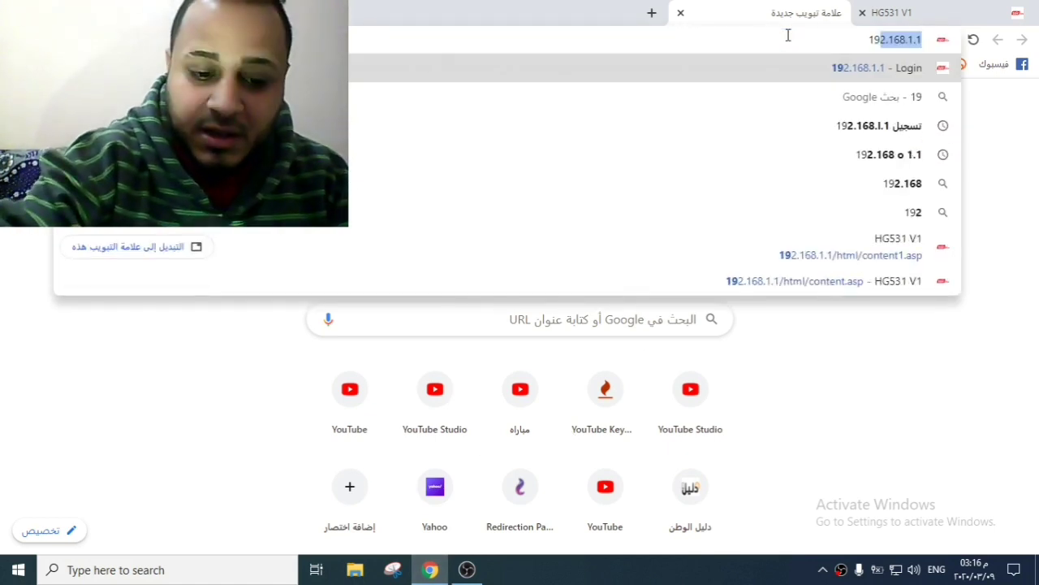
pyautogui.write('2')
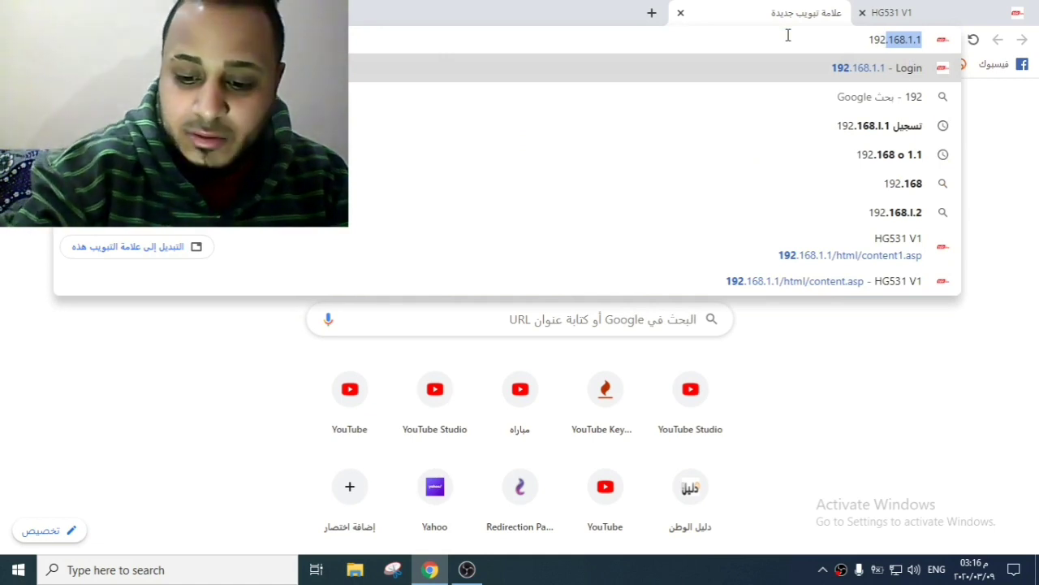
pyautogui.press('BackSpace')
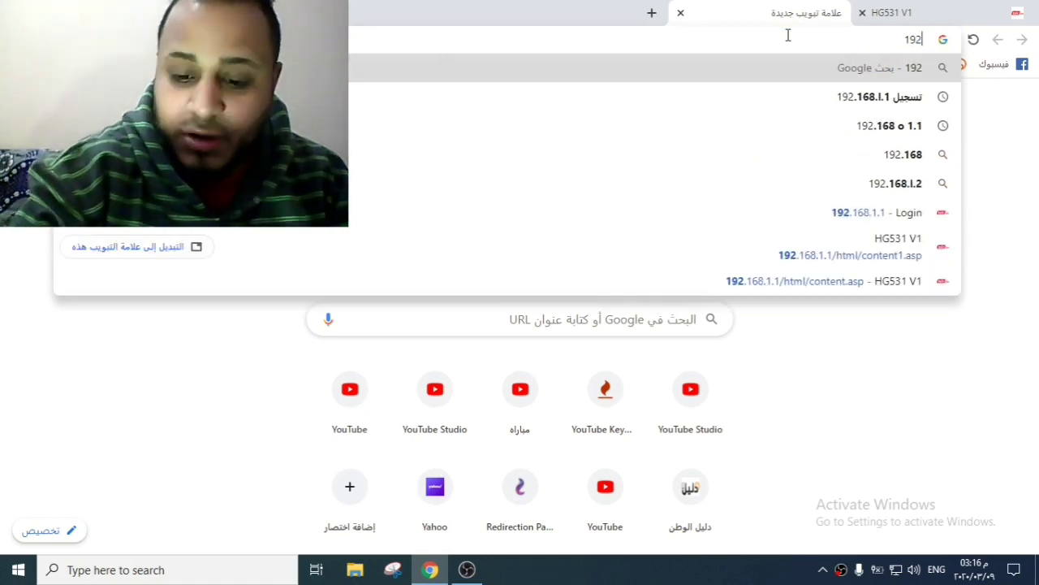
pyautogui.write('.')
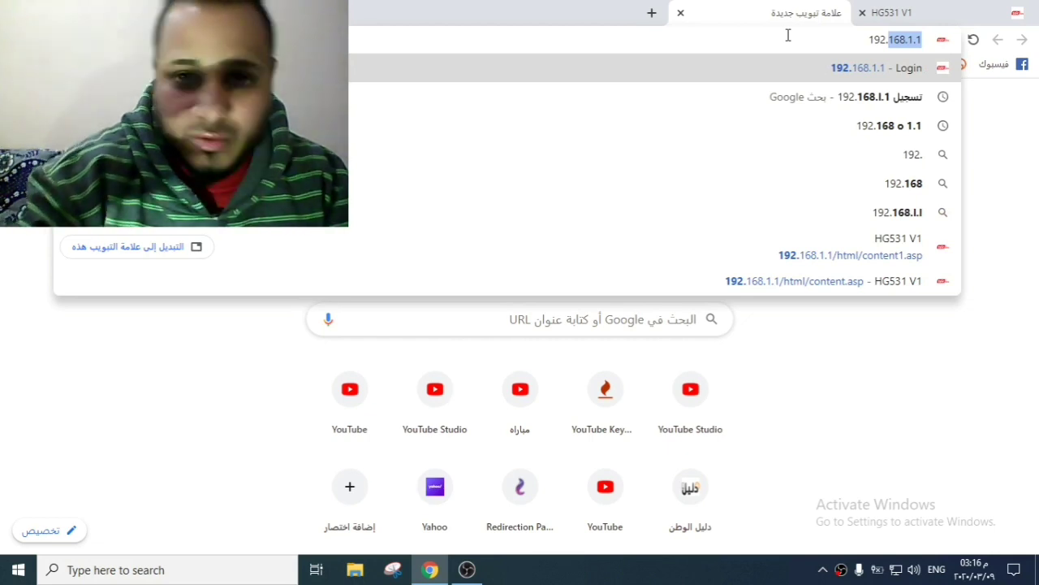
pyautogui.click(844, 73)
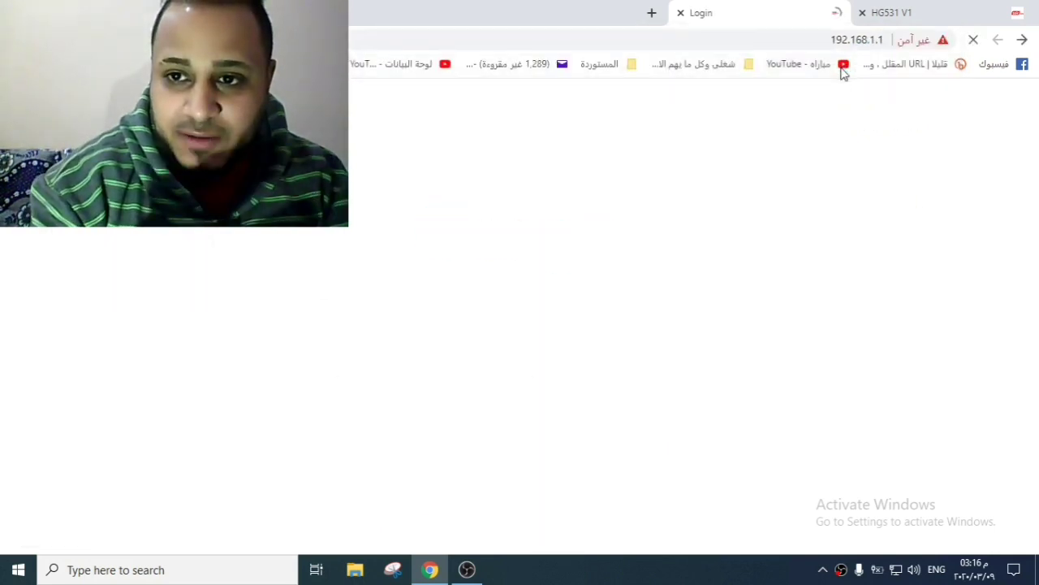
# Point out the login page's username field and close that page to return to the HG531 V1 router page
pyautogui.click(567, 234)
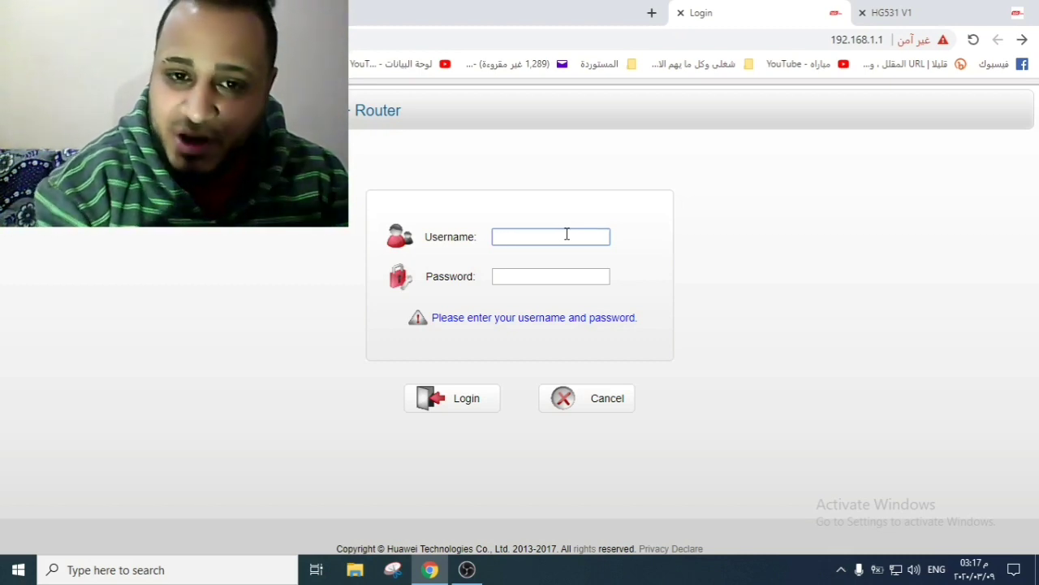
pyautogui.click(682, 14)
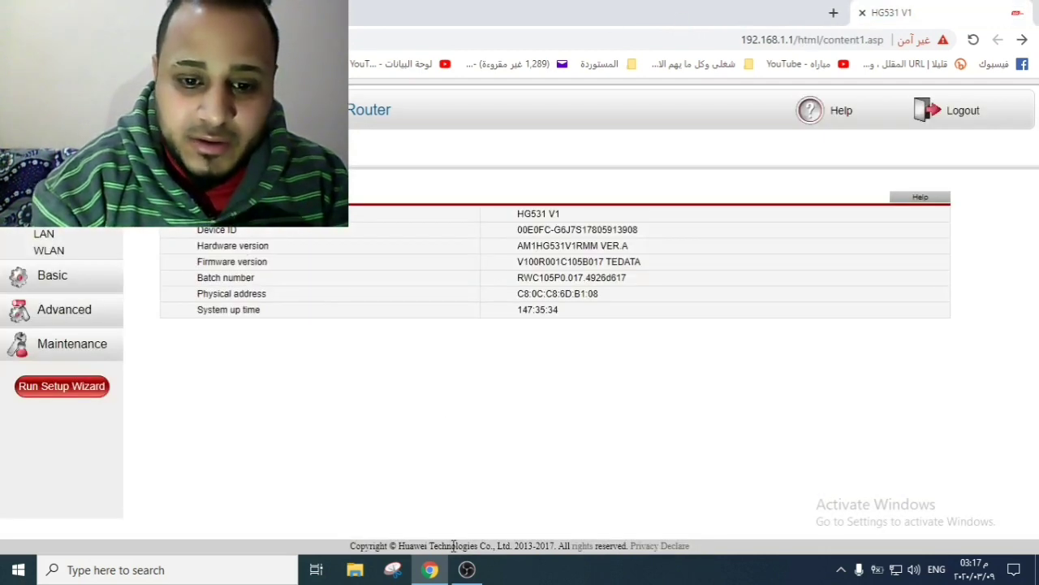
# Switch to OBS, move the webcam source to the lower-right corner of the scene, and minimize OBS
pyautogui.click(467, 571)
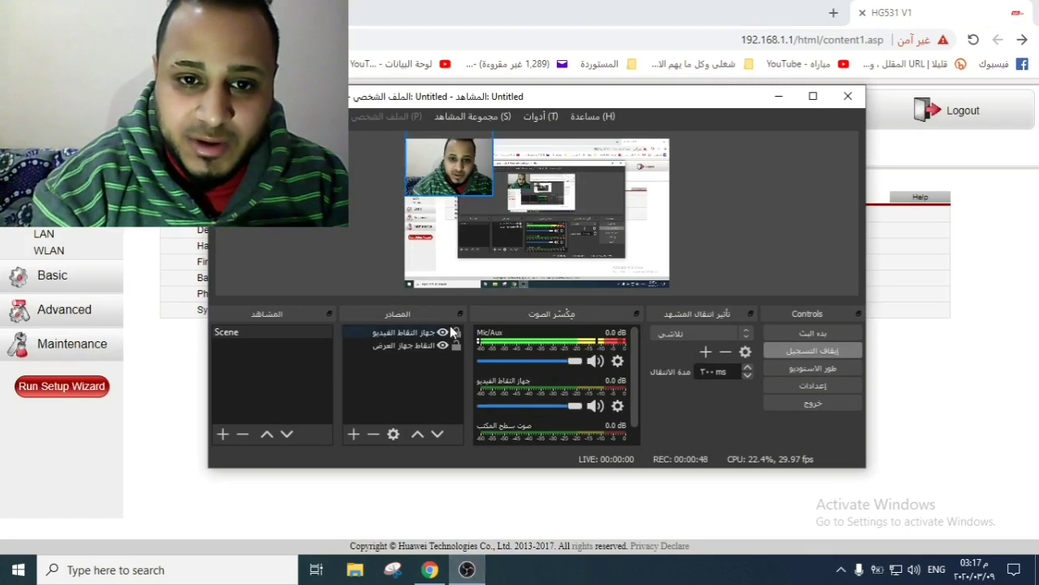
pyautogui.moveTo(453, 202); pyautogui.dragTo(634, 273)
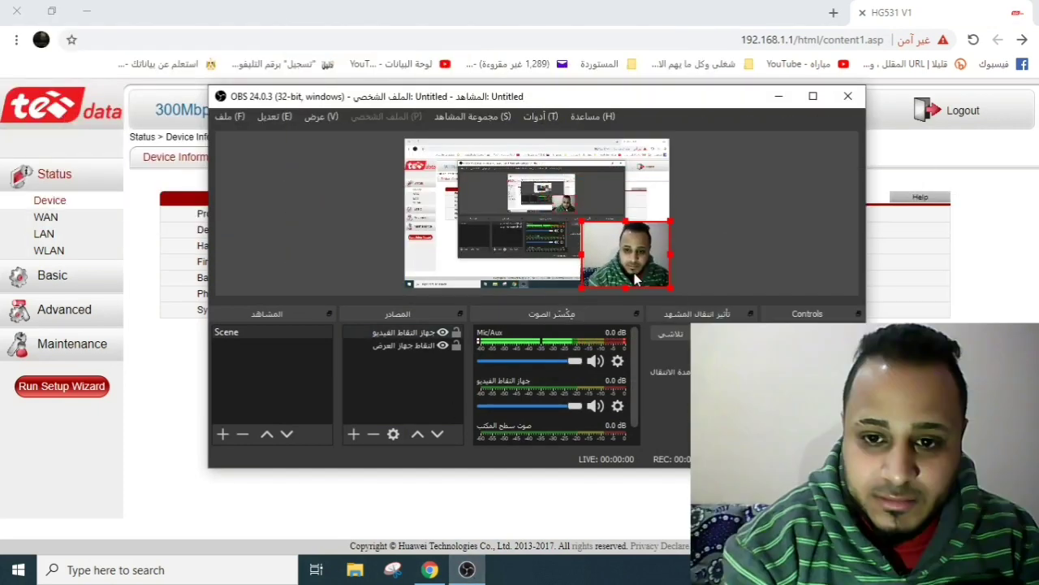
pyautogui.click(778, 97)
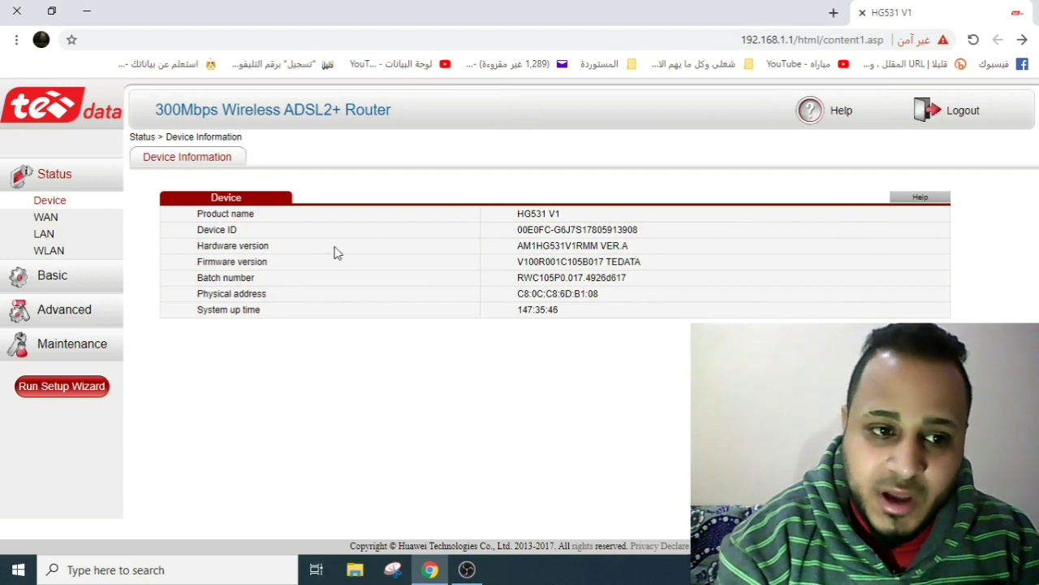
# Look over the router's Basic WAN settings and open the WLAN wireless settings
pyautogui.click(48, 276)
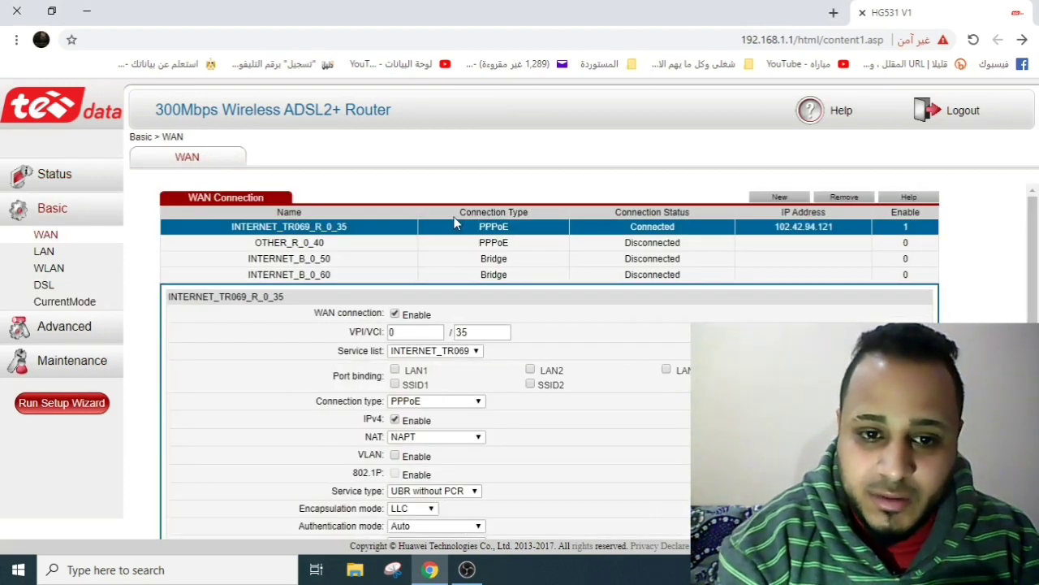
pyautogui.moveTo(1033, 216); pyautogui.dragTo(1034, 242)
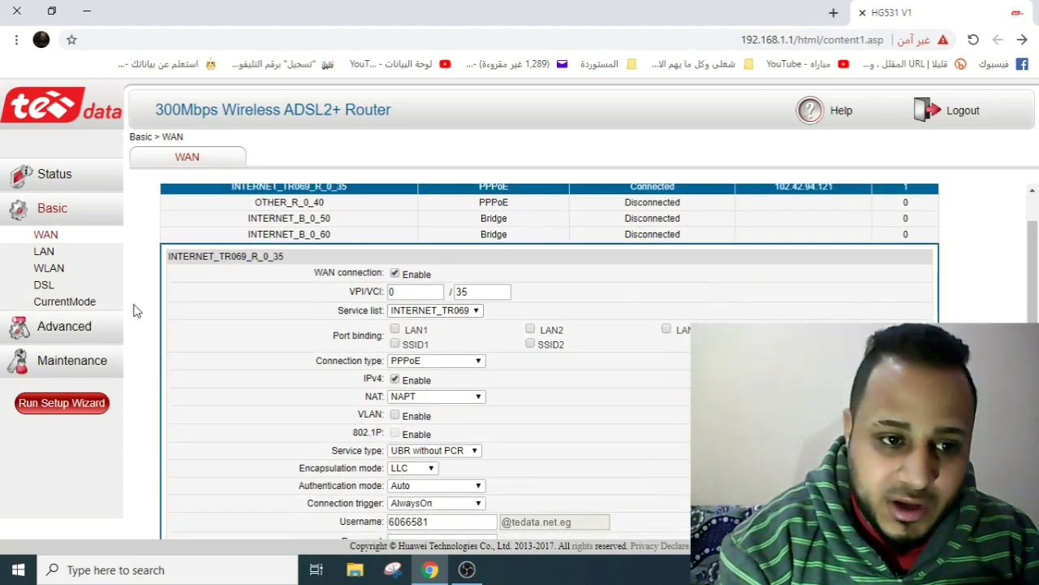
pyautogui.click(52, 269)
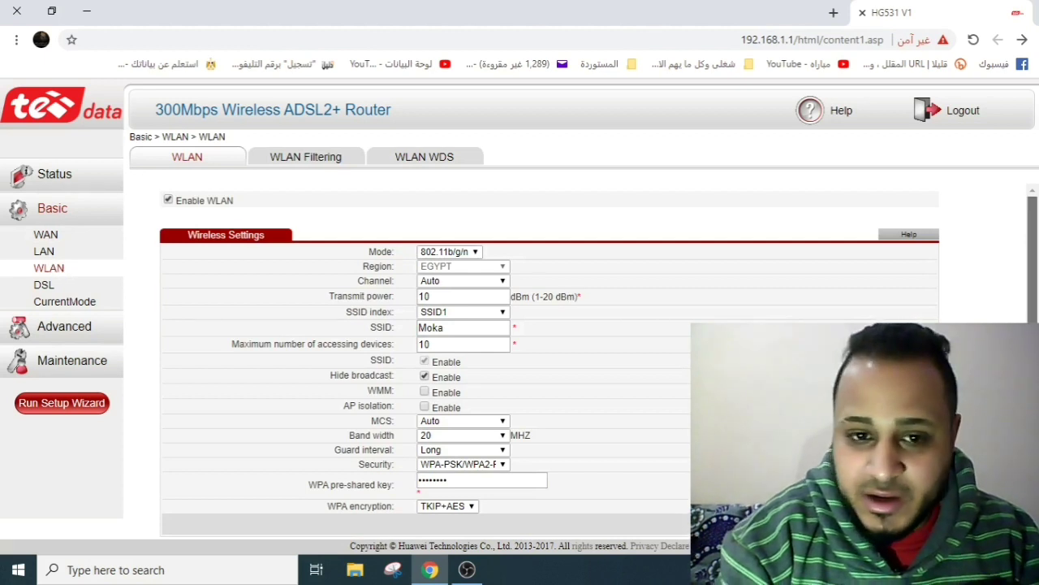
pyautogui.scroll(-1, 510, 376)
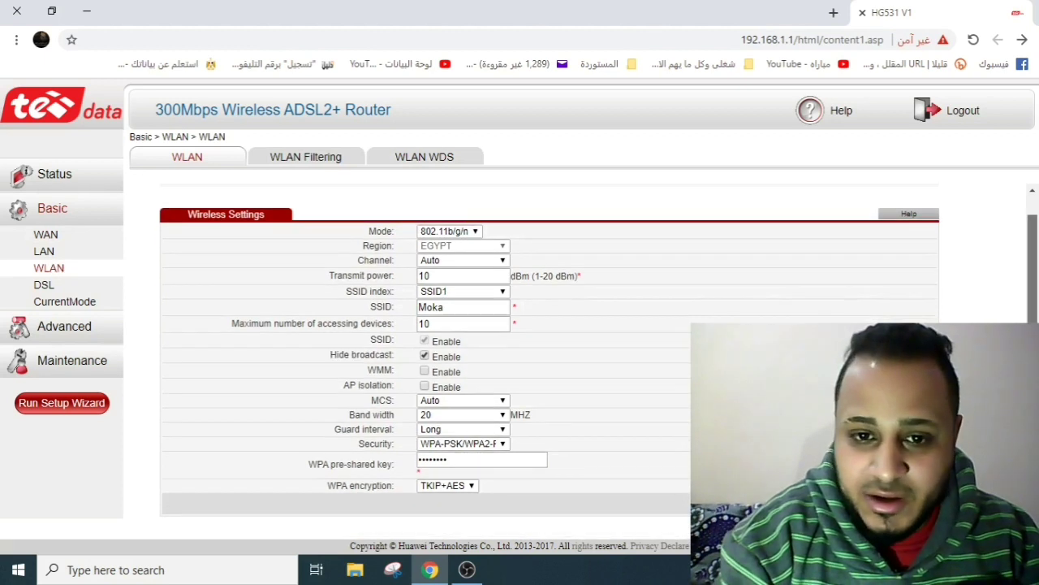
# Examine the WLAN transmit power, SSID, maximum number of accessing devices and WPA pre-shared key fields
pyautogui.click(445, 277)
pyautogui.doubleClick(445, 277)
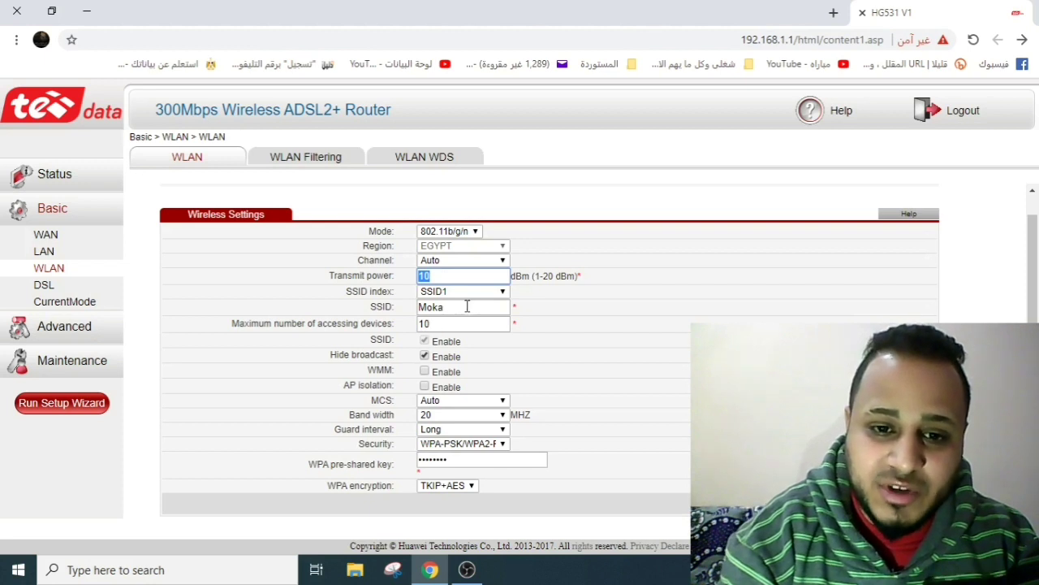
pyautogui.click(470, 305)
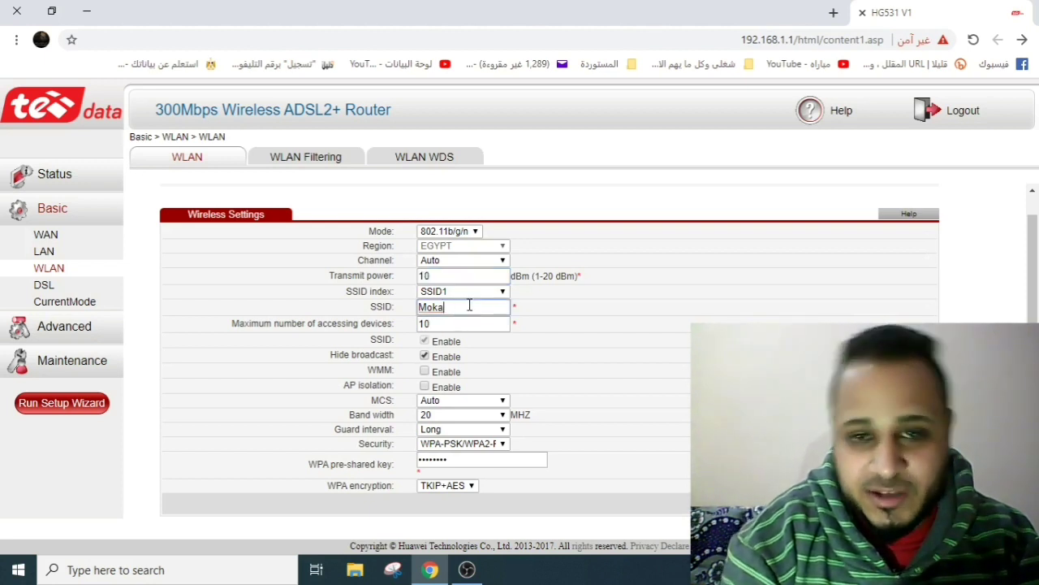
pyautogui.click(460, 328)
pyautogui.doubleClick(460, 328)
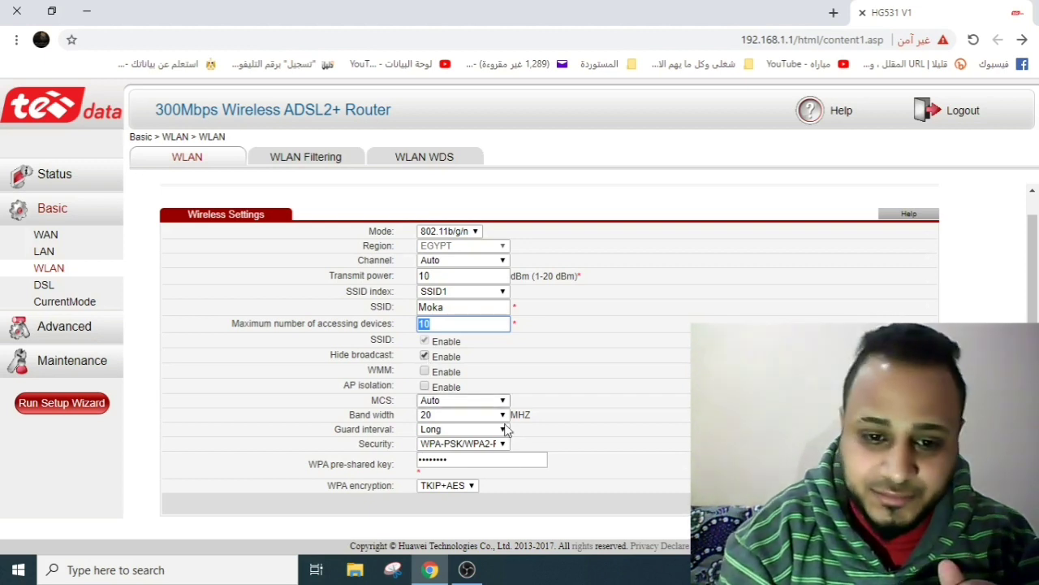
pyautogui.click(511, 466)
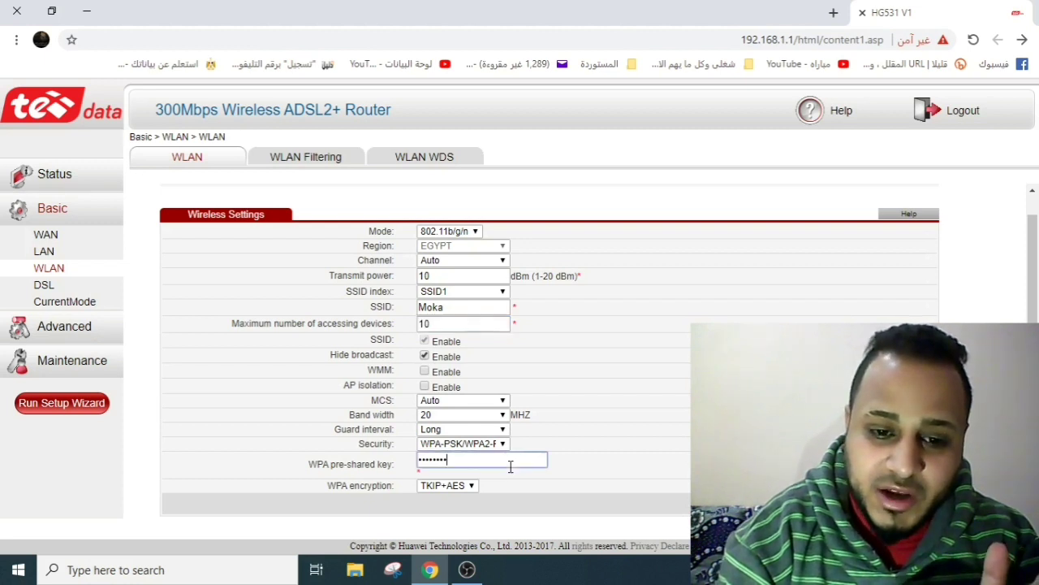
pyautogui.doubleClick(511, 466)
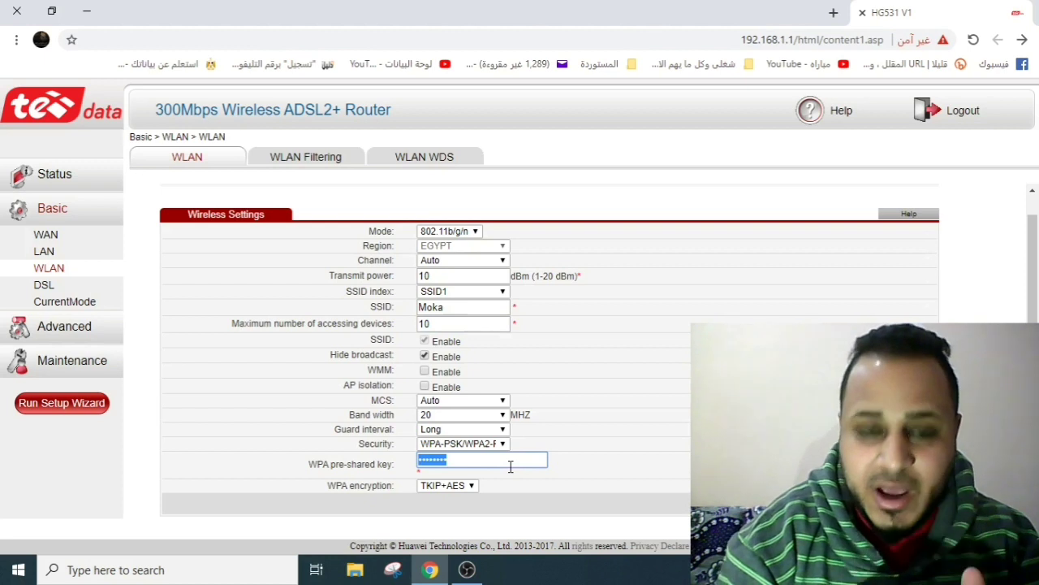
# Open WLAN Filtering and start a new whitelist entry, readying its Source MAC address for input
pyautogui.click(323, 161)
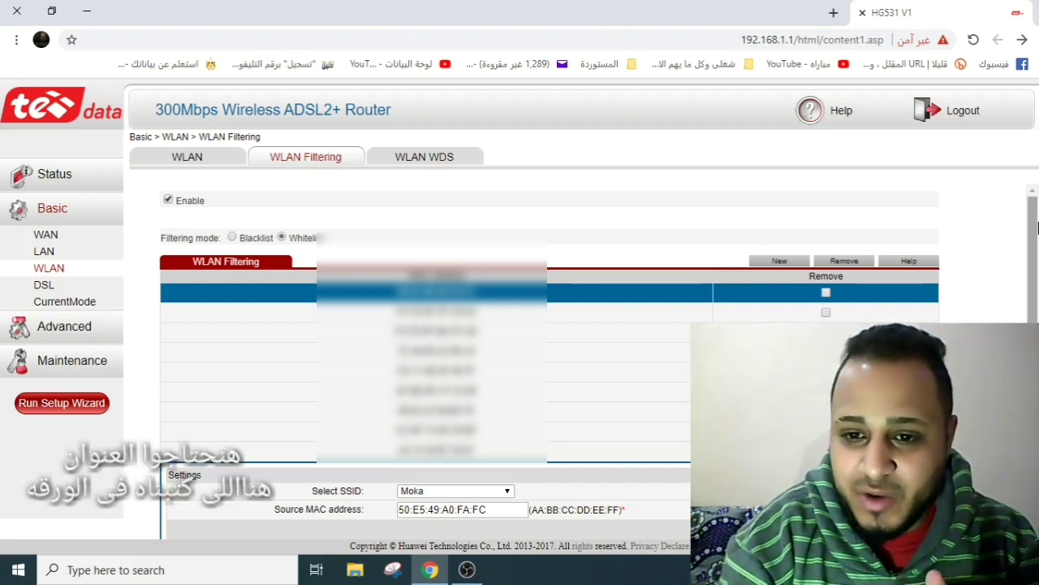
pyautogui.scroll(-1, 1037, 227)
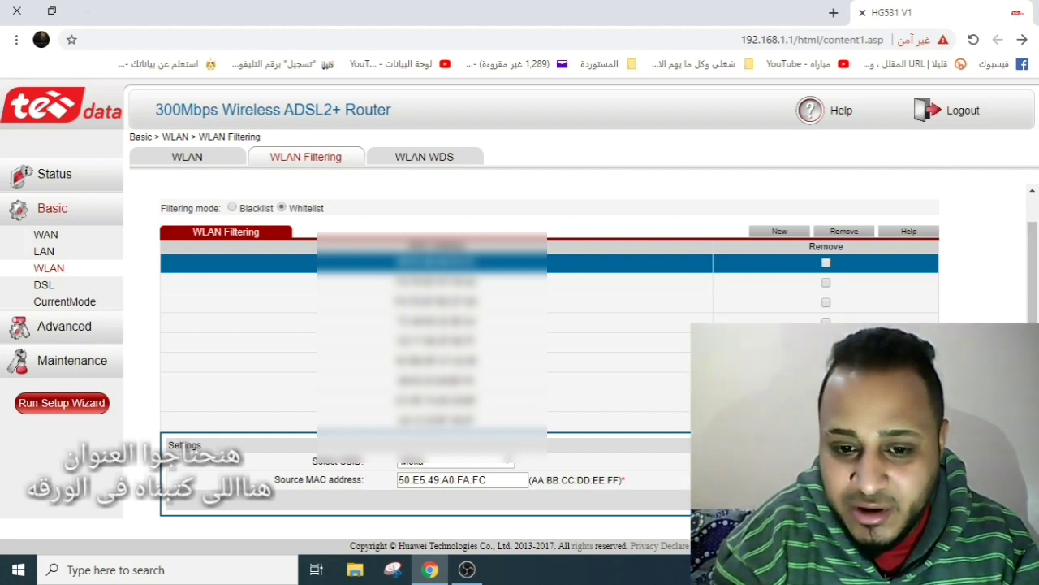
pyautogui.doubleClick(504, 484)
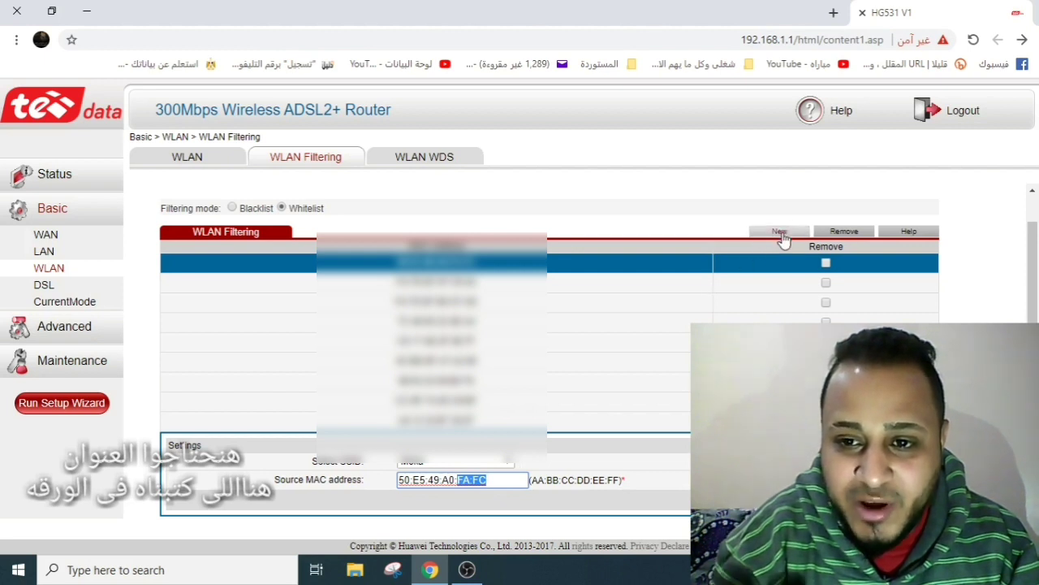
pyautogui.click(780, 233)
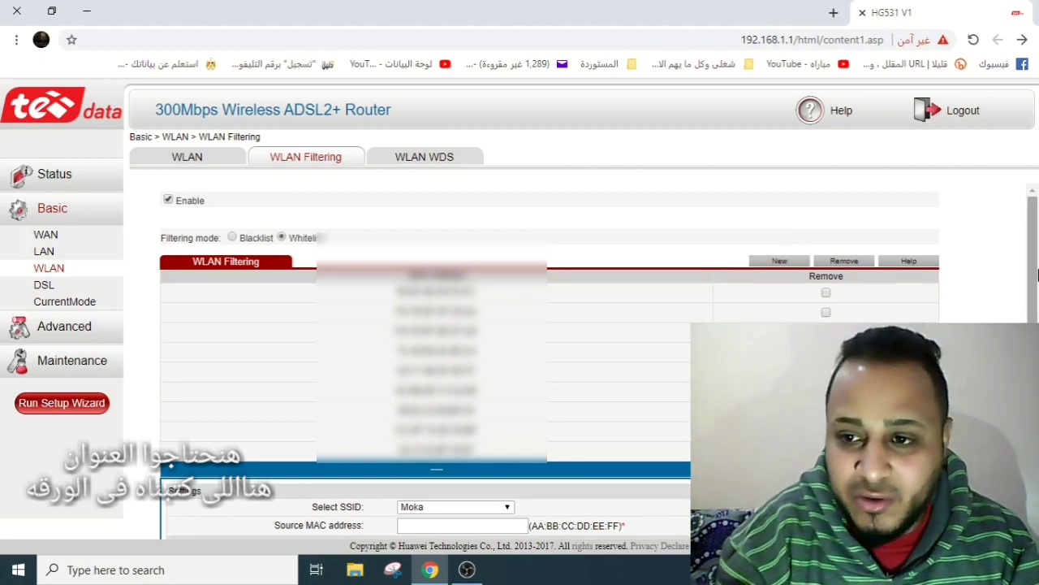
pyautogui.scroll(-1, 1036, 323)
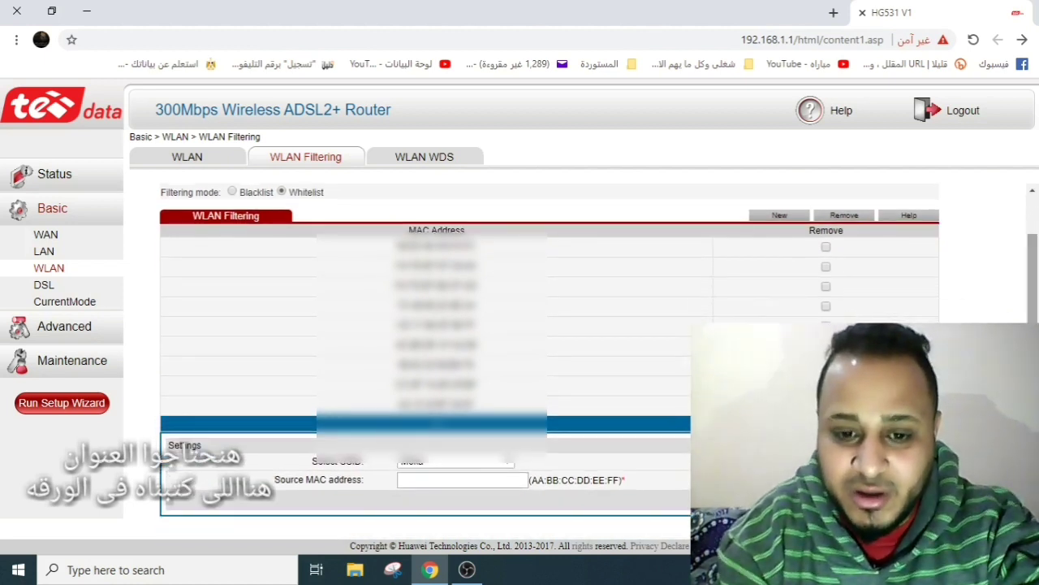
pyautogui.click(505, 480)
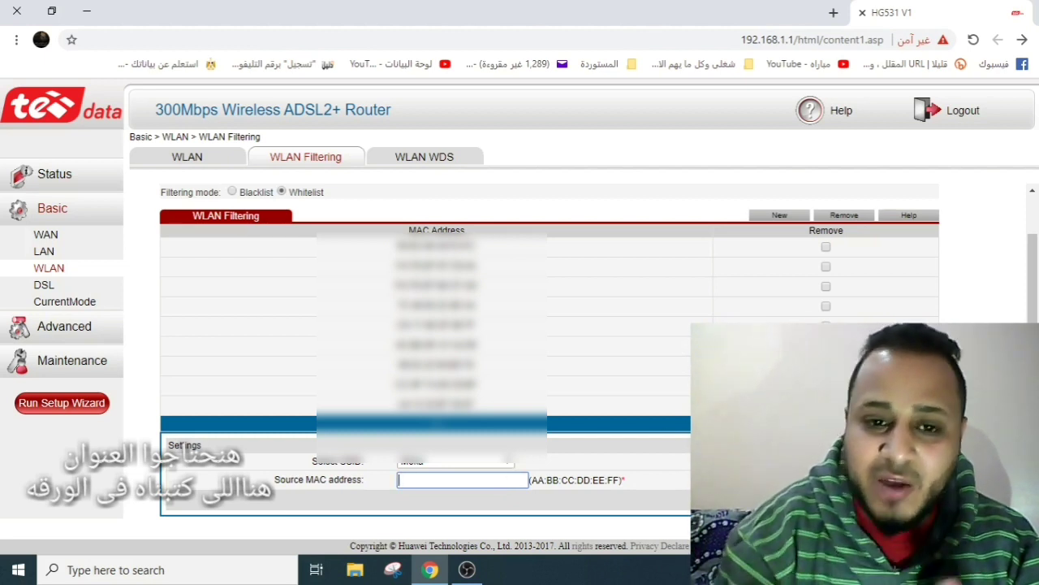
# Mark the third and fourth MAC addresses in the WLAN Filtering list for removal
pyautogui.click(826, 306)
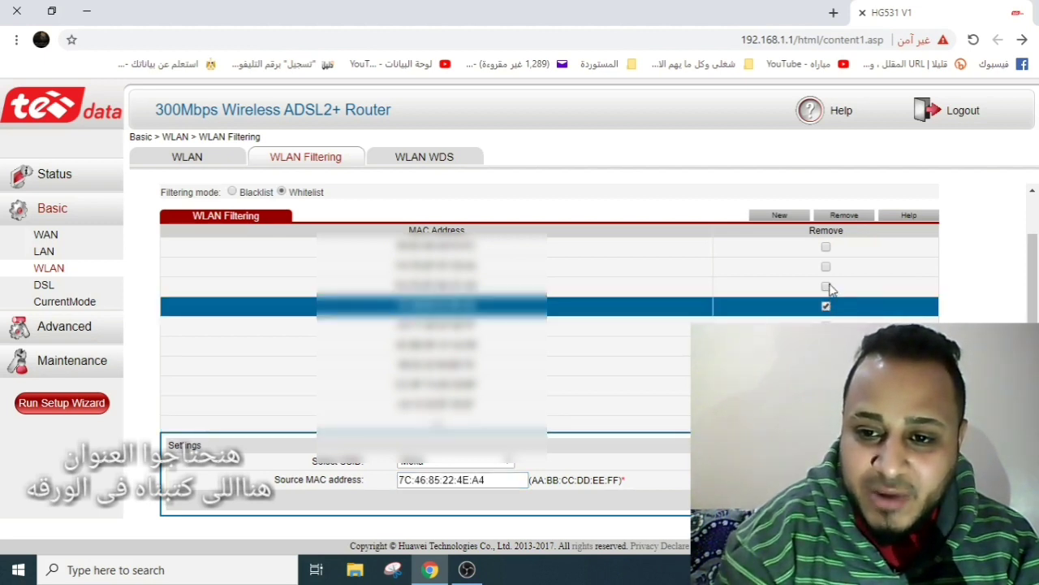
pyautogui.click(826, 287)
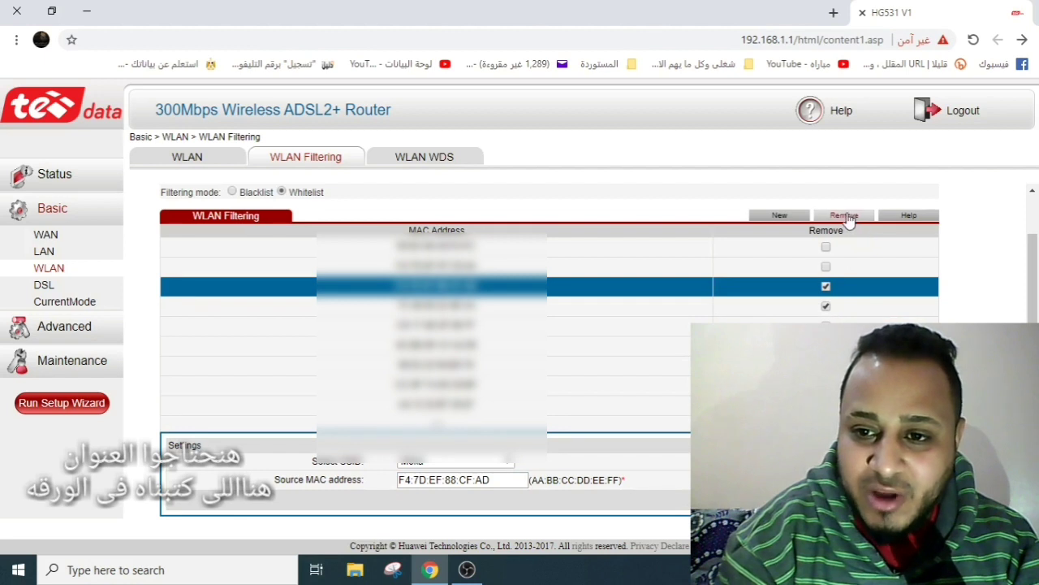